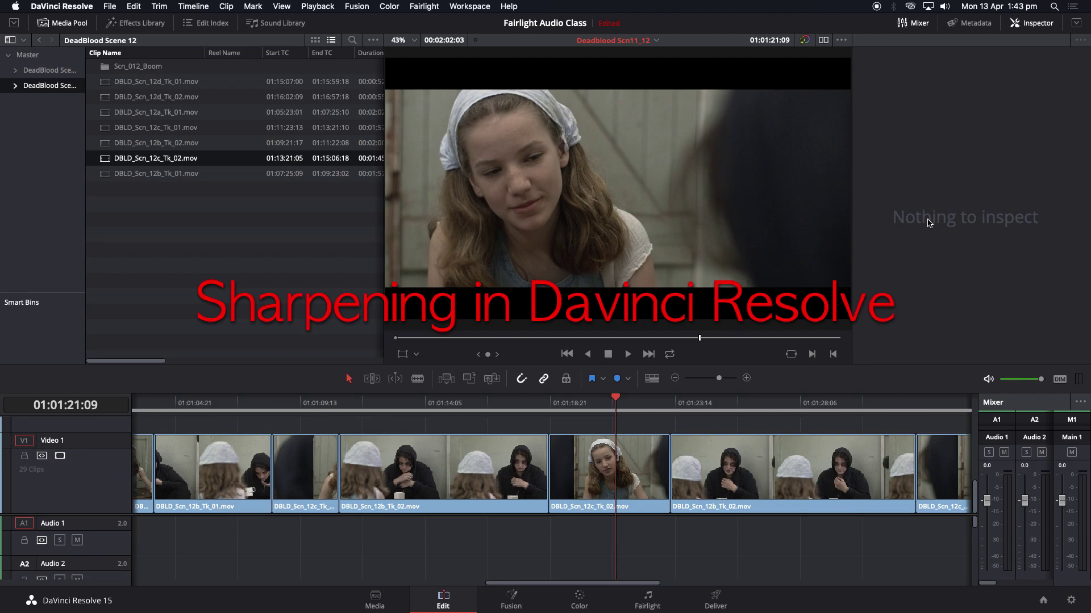
# Step: Select the DBLD_Scn_12c_Tk_02 close-up in the timeline and open it on the Color page
pyautogui.moveTo(620, 398); pyautogui.dragTo(614, 399)
pyautogui.click(589, 488)
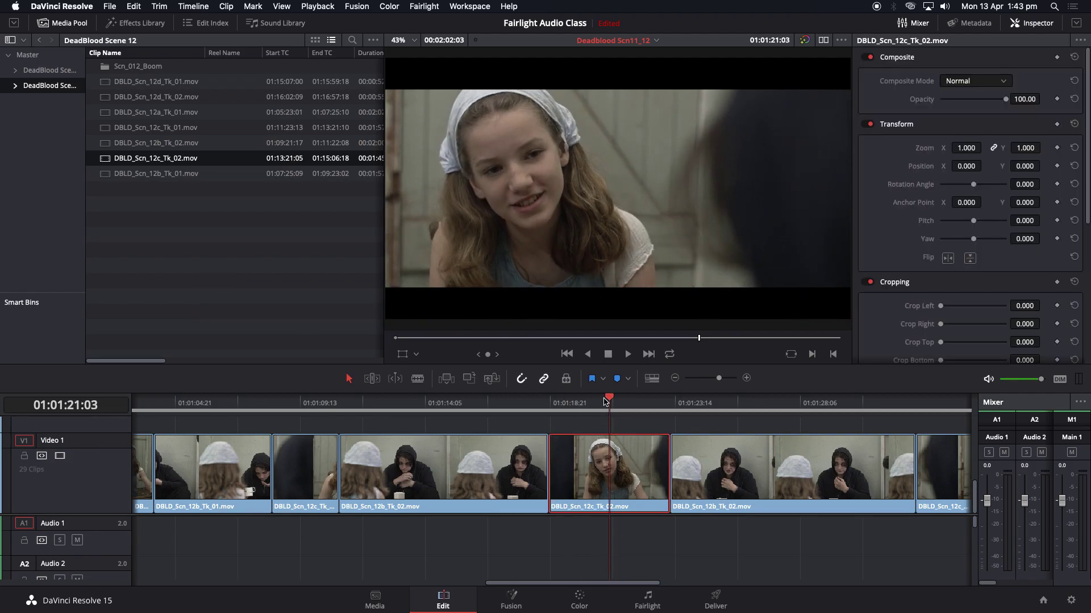
pyautogui.click(579, 602)
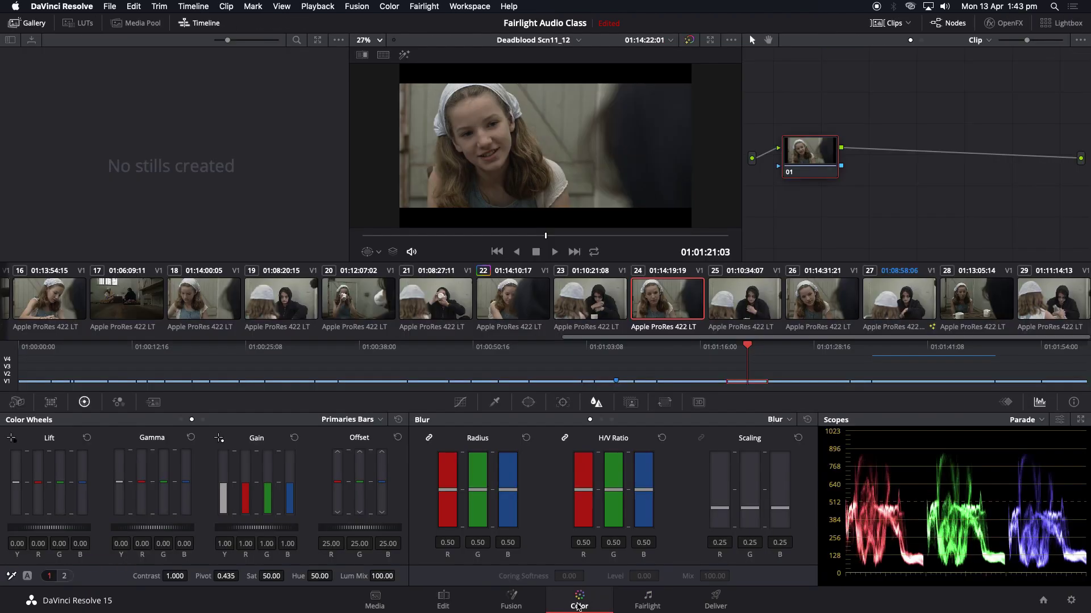
# Step: With node 01 selected, add serial node 02 after it using Option+S
pyautogui.moveTo(828, 151)
pyautogui.mouseDown()
pyautogui.moveTo(886, 126)
pyautogui.moveTo(835, 176)
pyautogui.moveTo(829, 157)
pyautogui.mouseUp()
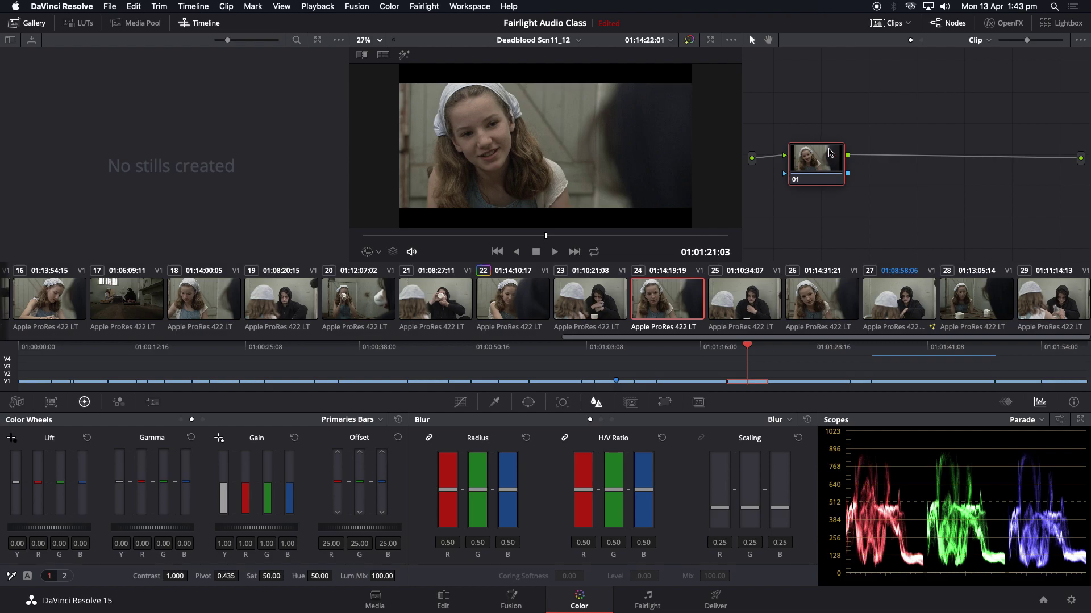
pyautogui.hotkey('alt', 's')
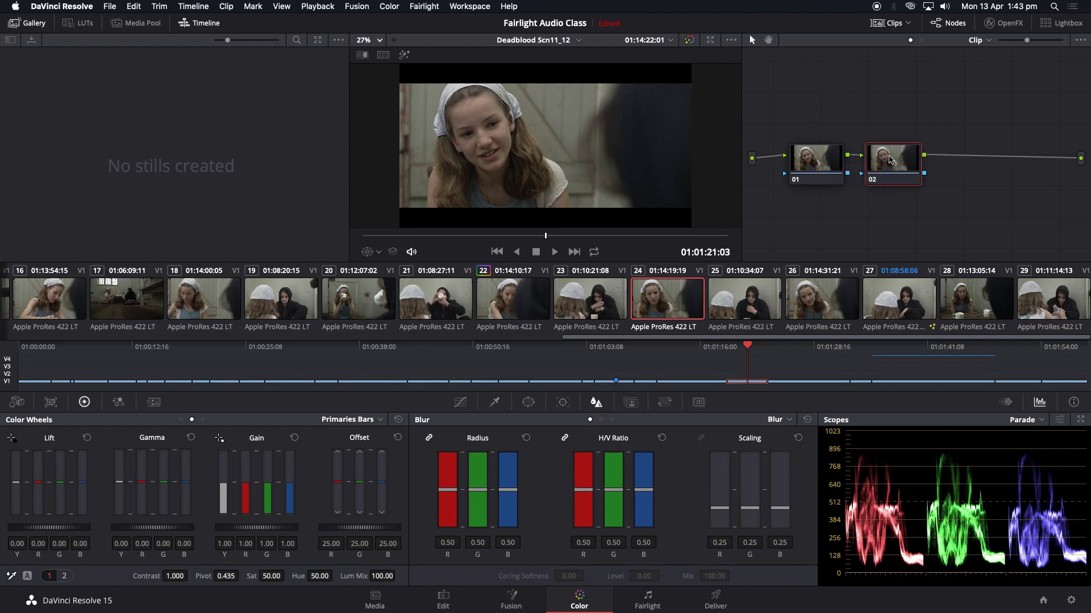
pyautogui.click(460, 402)
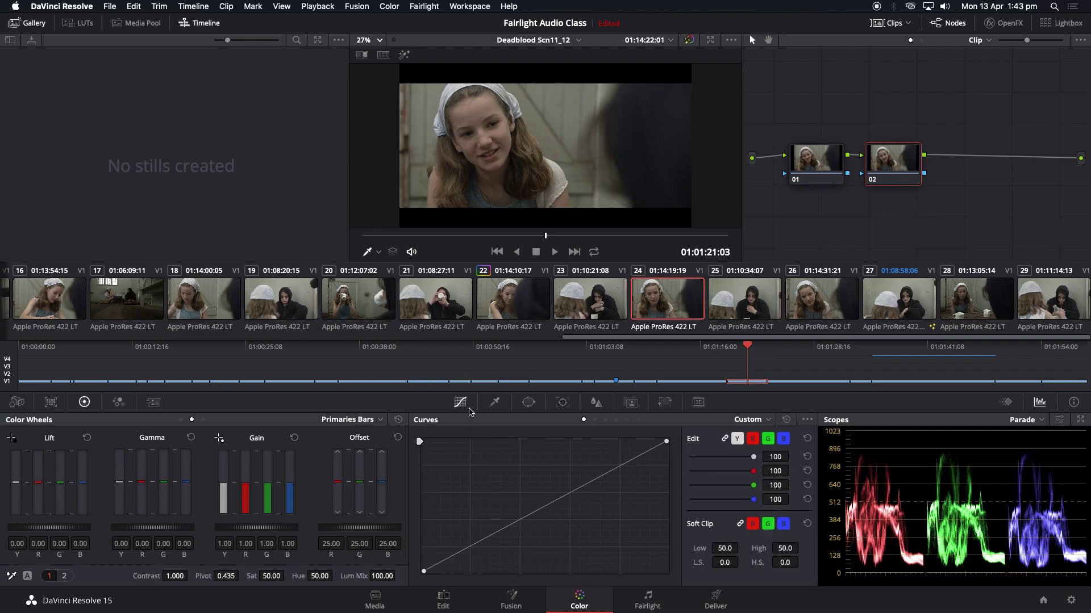
pyautogui.click(494, 403)
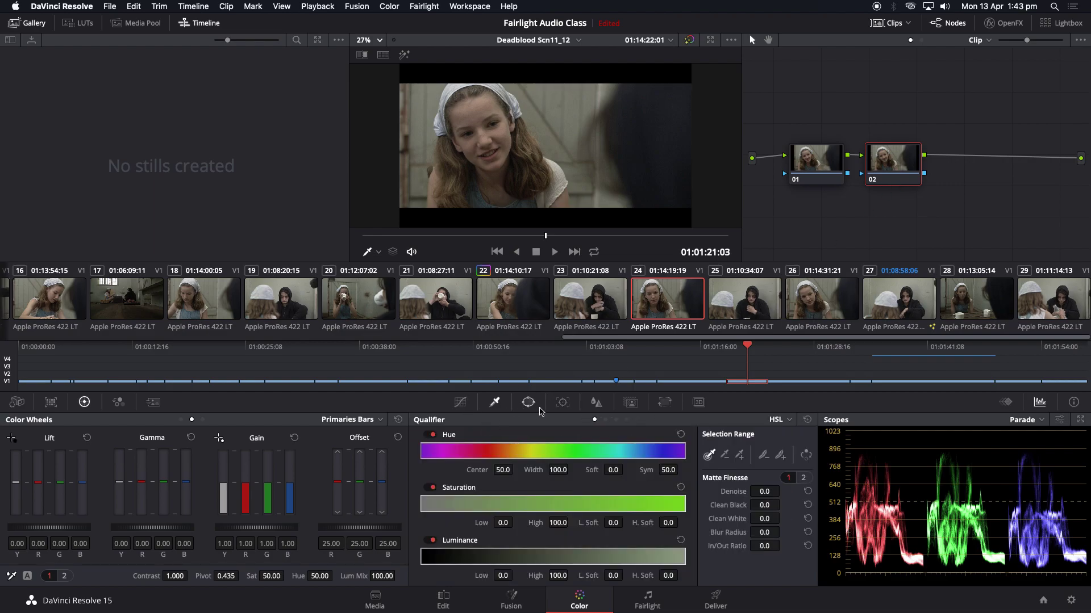
pyautogui.click(535, 402)
pyautogui.click(563, 403)
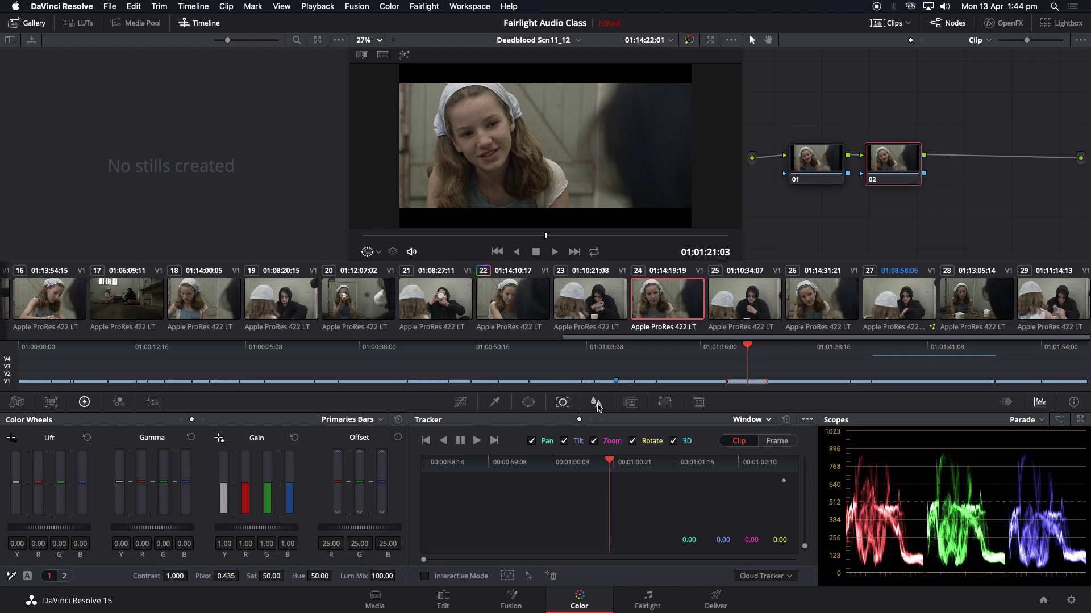
pyautogui.click(598, 401)
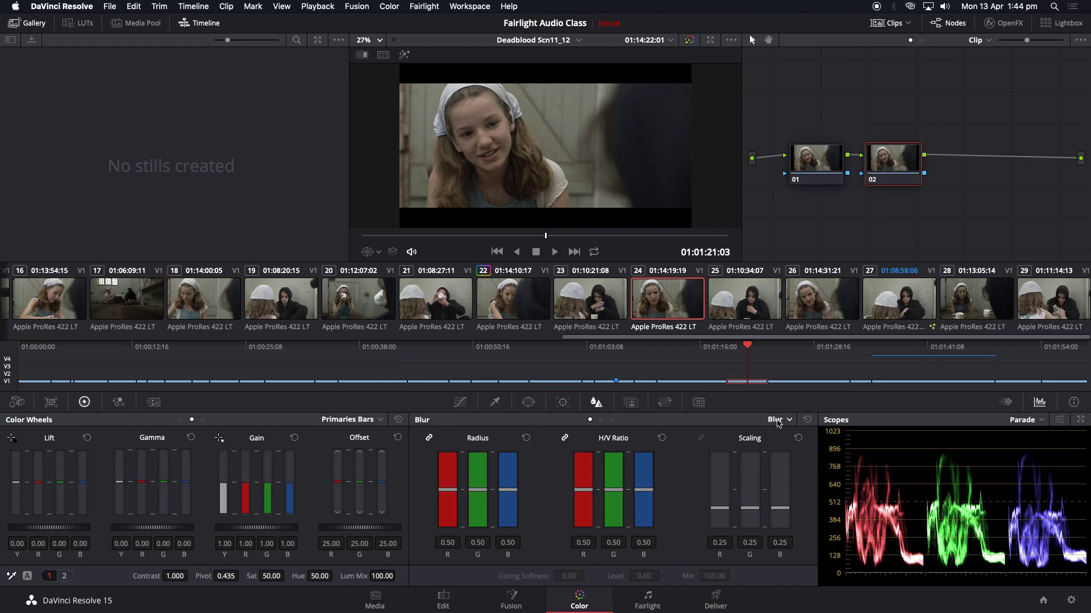
pyautogui.click(779, 420)
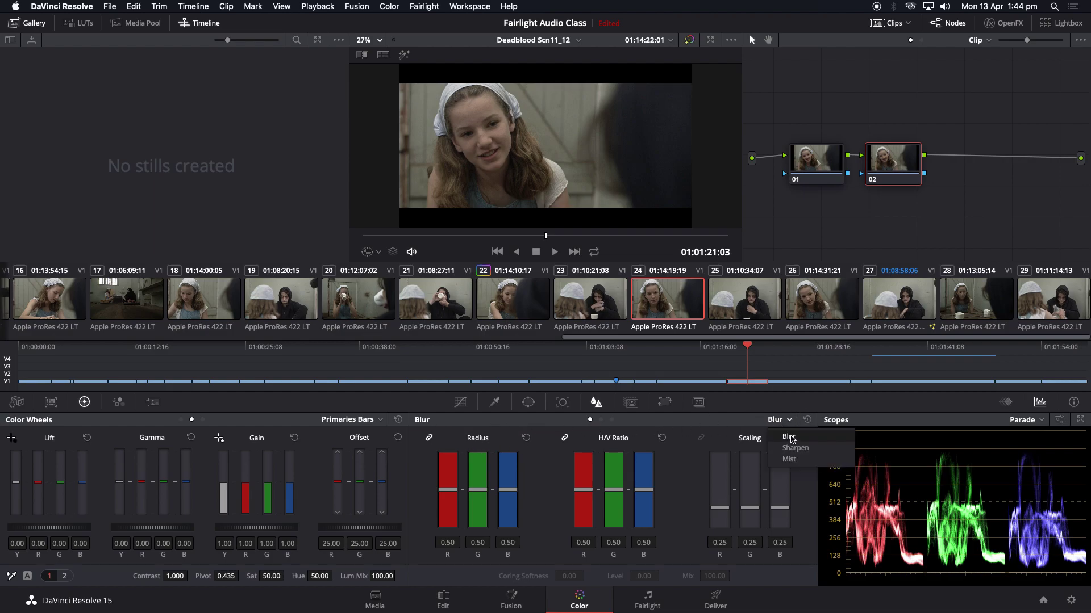
pyautogui.click(789, 436)
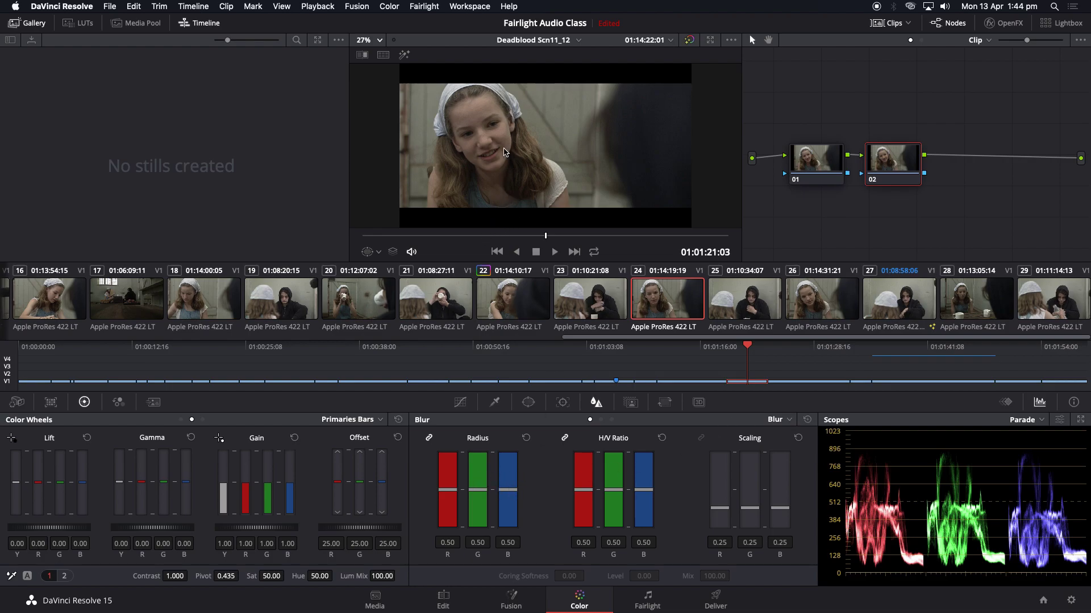
# Step: Zoom onto the face and trial node 02's Blur Radius, comparing with the node toggled, ending near 0.47
pyautogui.scroll(3, 505, 152)
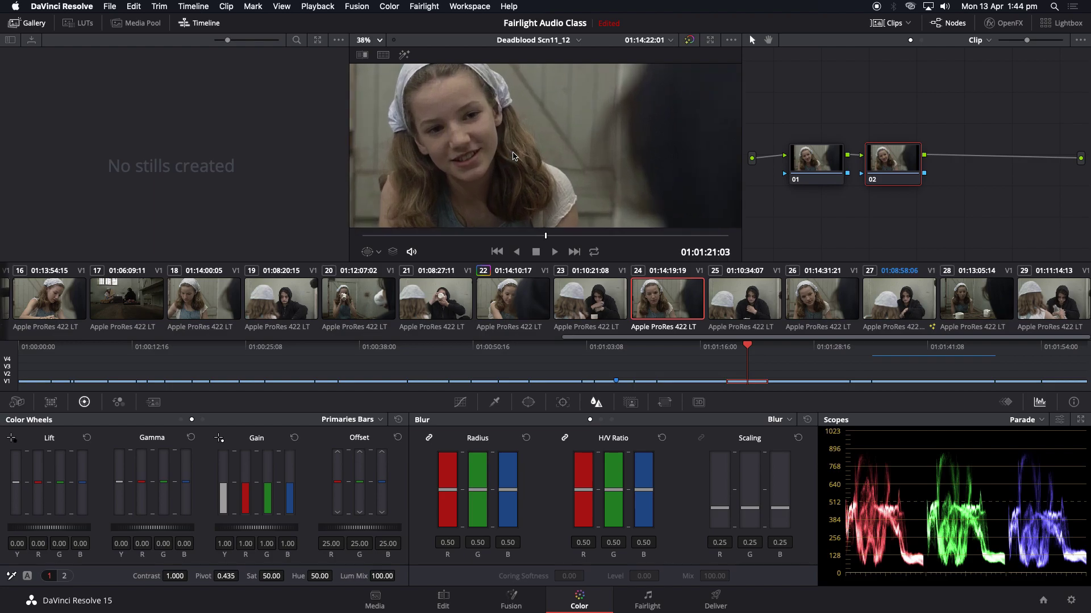
pyautogui.scroll(5, 513, 156)
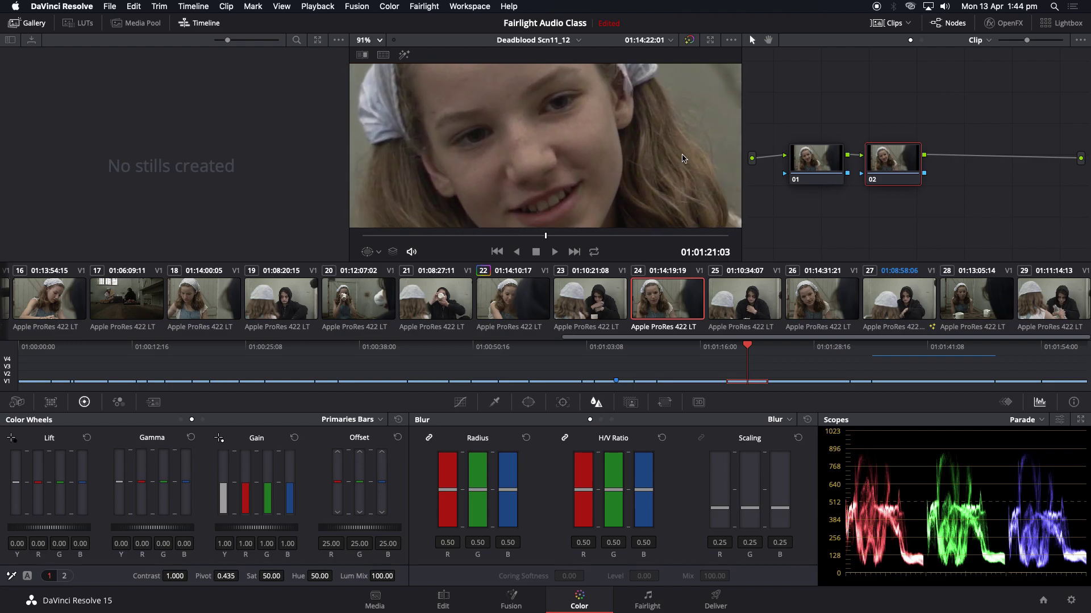
pyautogui.moveTo(503, 502); pyautogui.dragTo(523, 568)
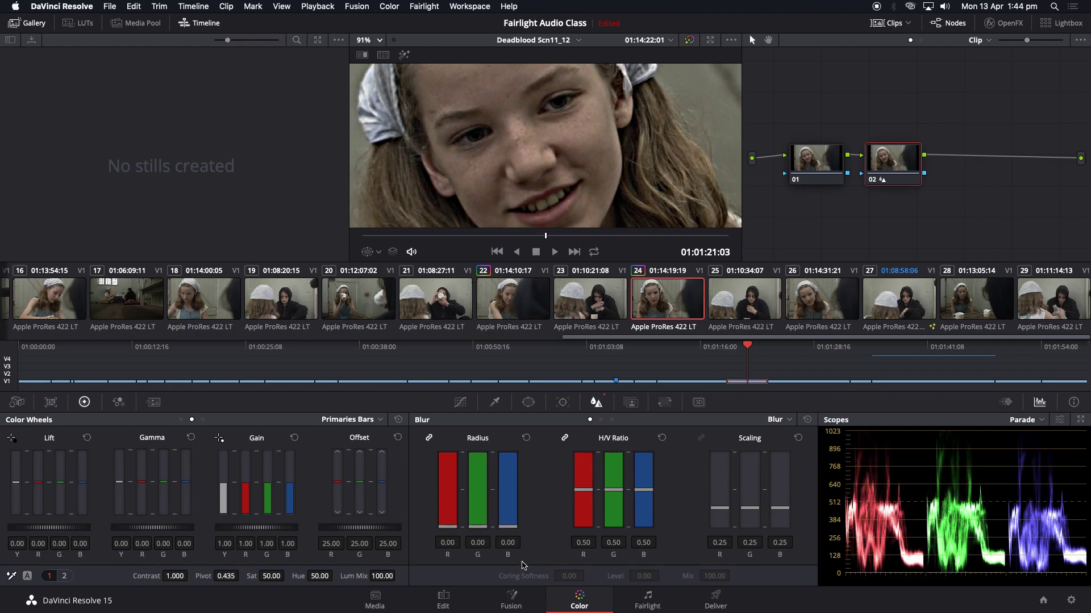
pyautogui.moveTo(510, 527); pyautogui.dragTo(512, 495)
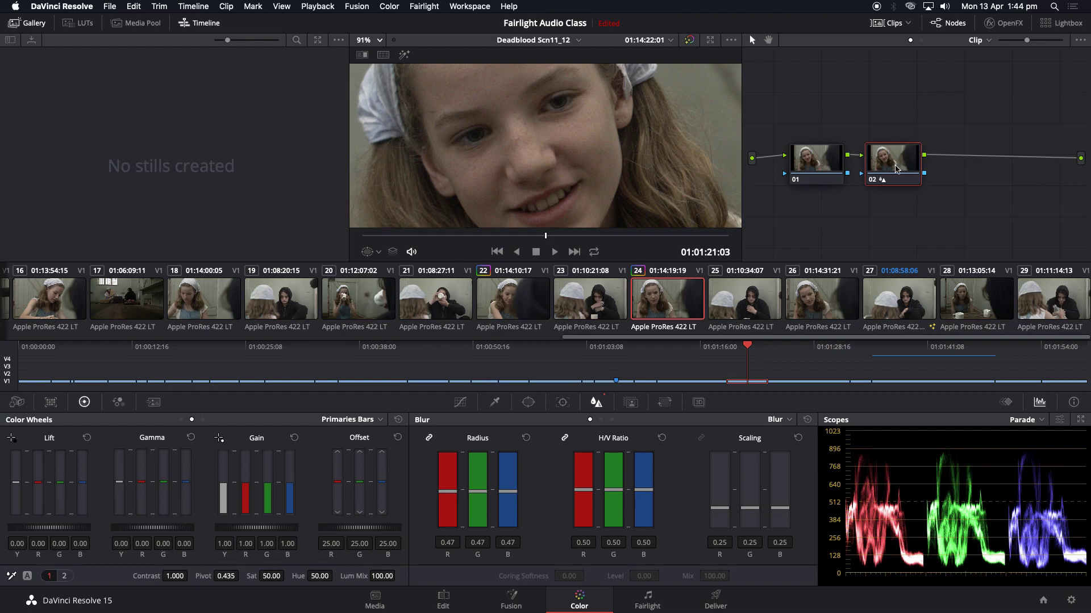
pyautogui.press('super+d')
pyautogui.press('super+d')
pyautogui.moveTo(510, 498)
pyautogui.mouseDown()
pyautogui.moveTo(511, 510)
pyautogui.moveTo(510, 497)
pyautogui.mouseUp()
# Step: Fit the frame in the viewer, test Blur Radius at 0, then reset Radius to default 0.50
pyautogui.click(366, 41)
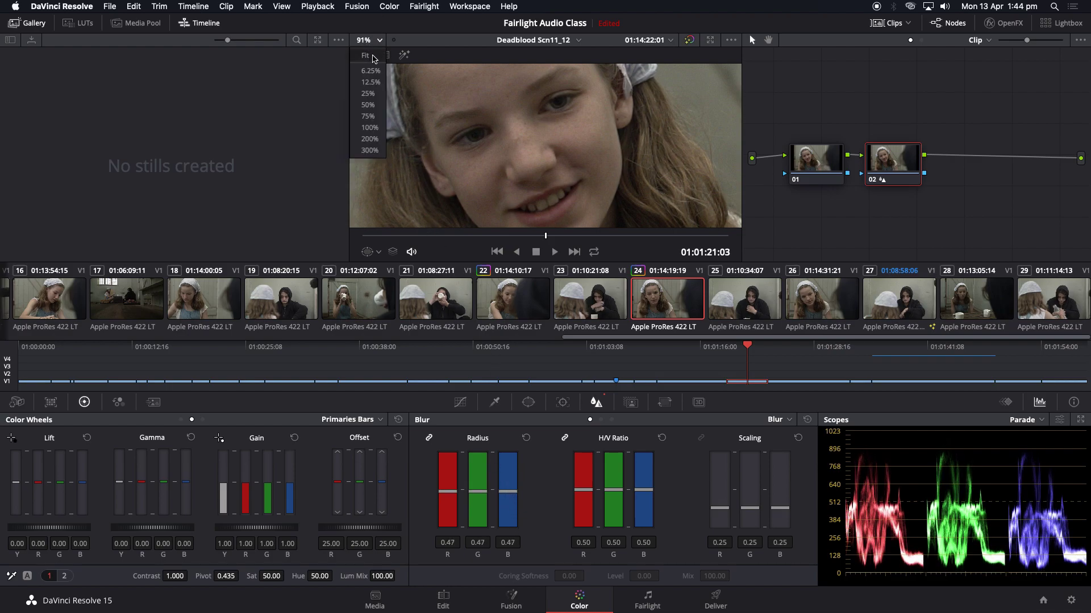
pyautogui.click(375, 60)
pyautogui.moveTo(507, 492); pyautogui.dragTo(514, 540)
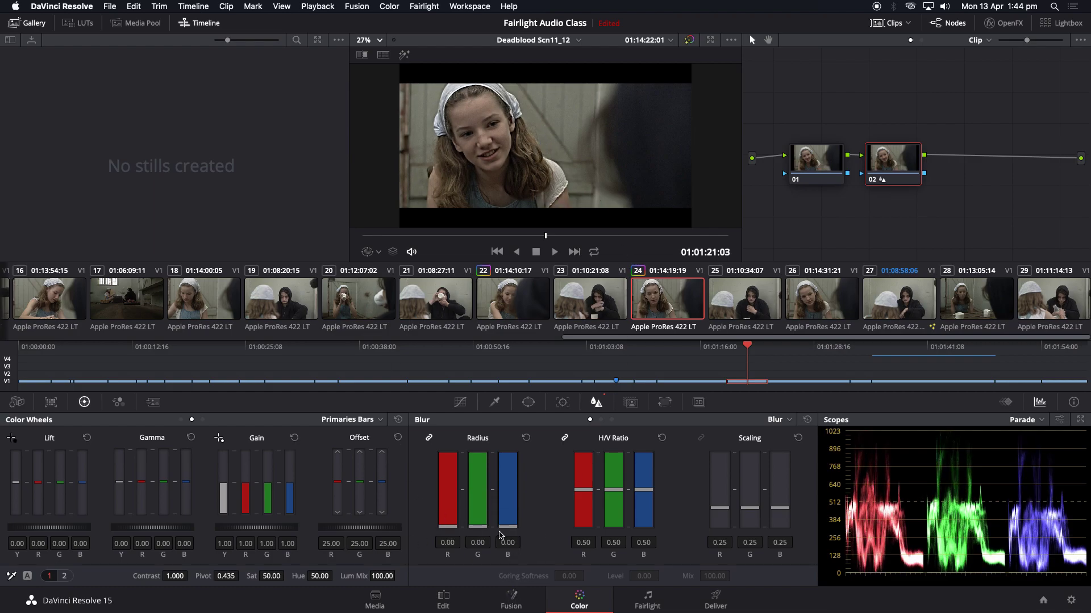
pyautogui.moveTo(510, 530); pyautogui.dragTo(508, 499)
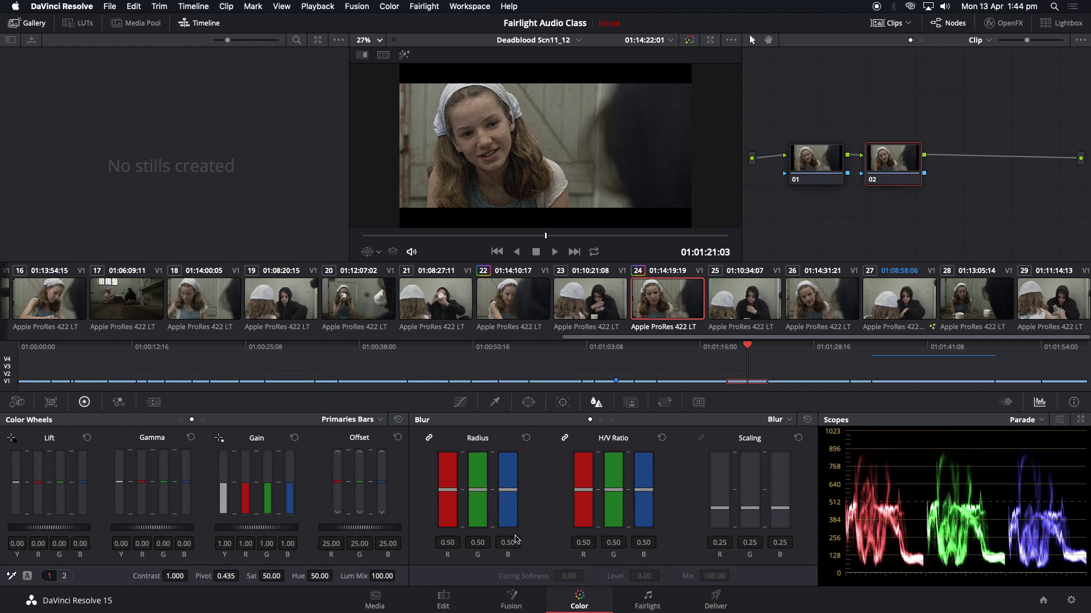
pyautogui.scroll(-3, 512, 496)
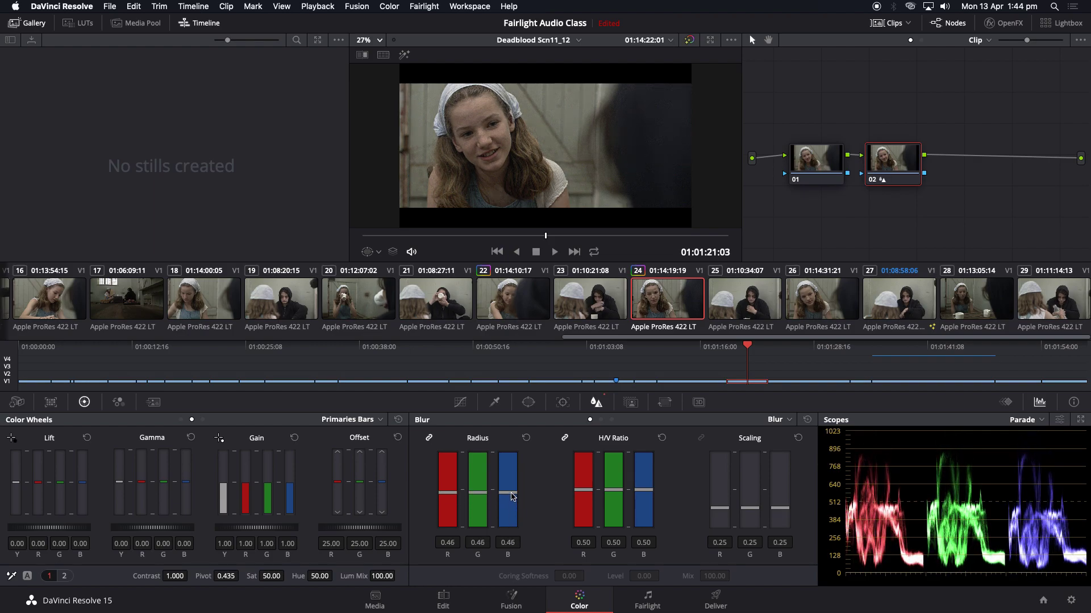
pyautogui.scroll(2, 514, 495)
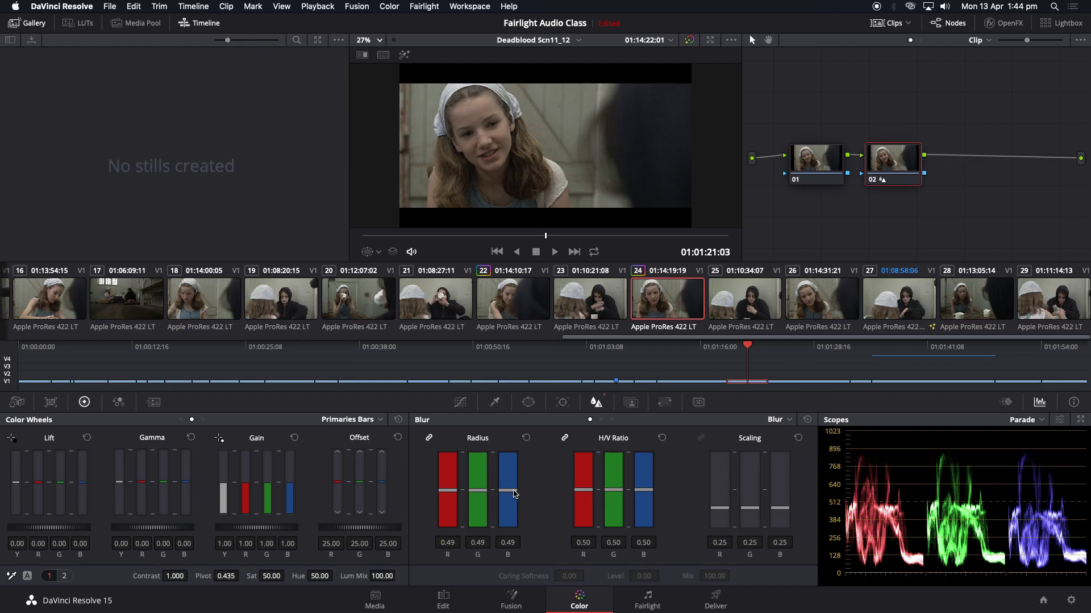
pyautogui.scroll(-1, 514, 495)
pyautogui.click(526, 438)
# Step: Return to an earlier frame and show the Window palette's shapes for node 02
pyautogui.moveTo(748, 346); pyautogui.dragTo(729, 364)
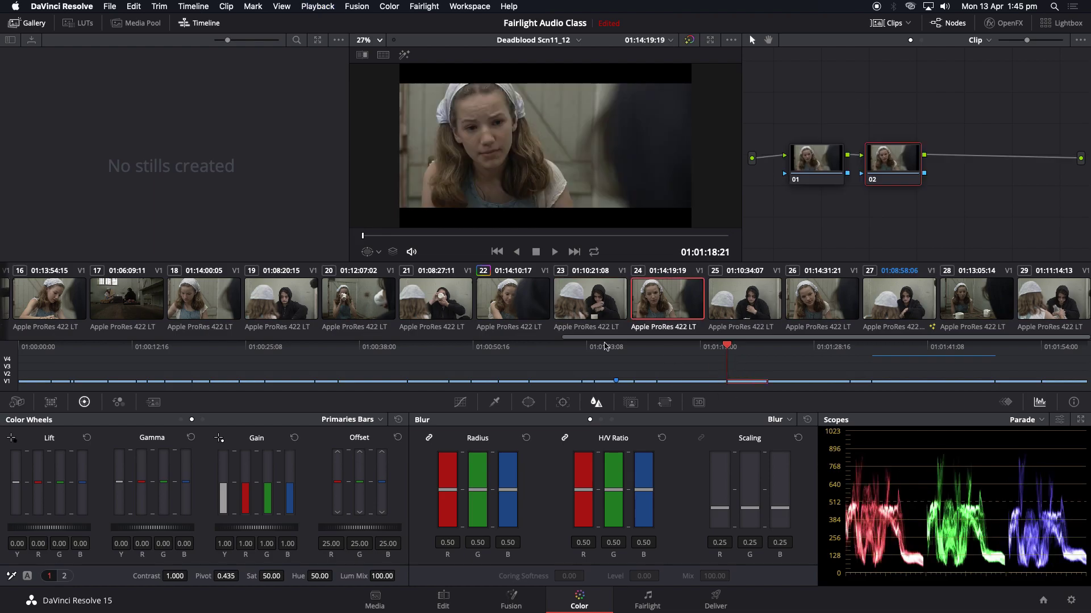
pyautogui.click(528, 404)
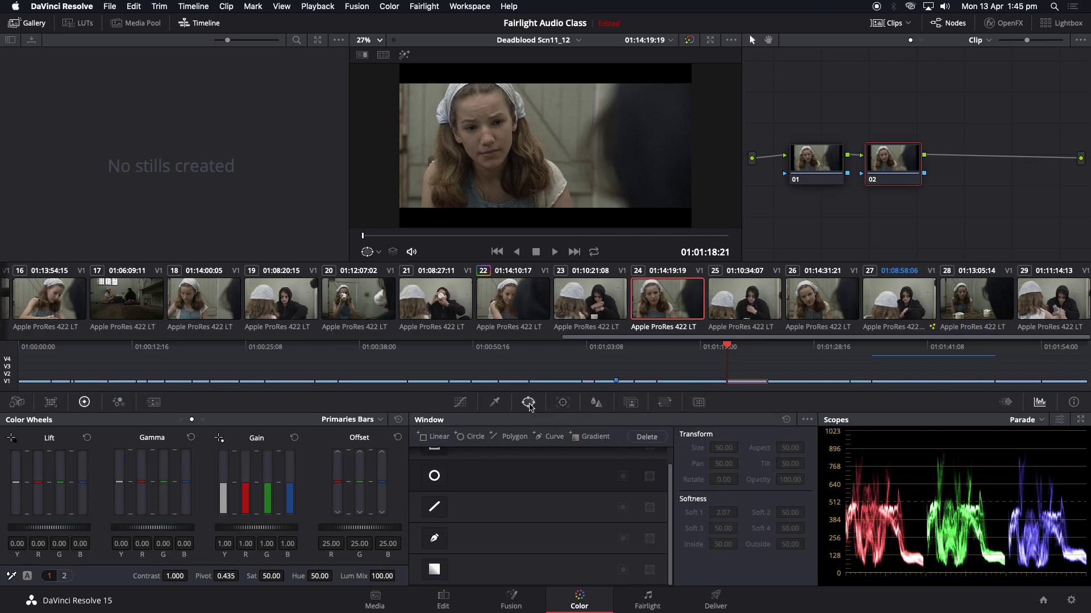
# Step: Add a circle window over the girl's face, reshaped into a narrow oval rotated -10.78
pyautogui.click(435, 476)
pyautogui.moveTo(567, 165); pyautogui.dragTo(507, 145)
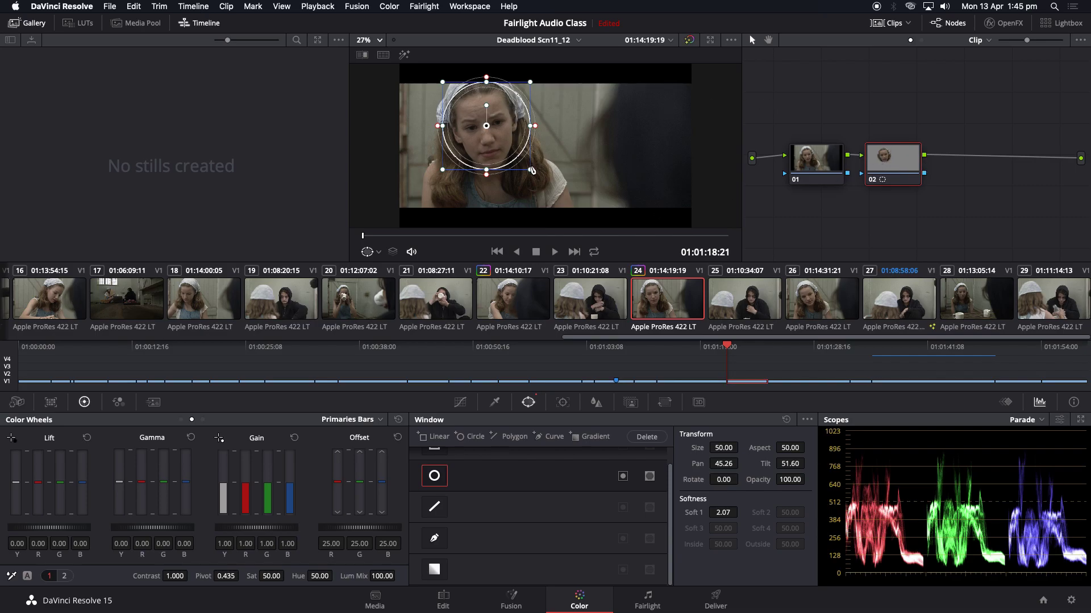
pyautogui.moveTo(531, 126)
pyautogui.mouseDown()
pyautogui.moveTo(518, 127)
pyautogui.moveTo(533, 130)
pyautogui.mouseUp()
pyautogui.moveTo(519, 171); pyautogui.dragTo(514, 164)
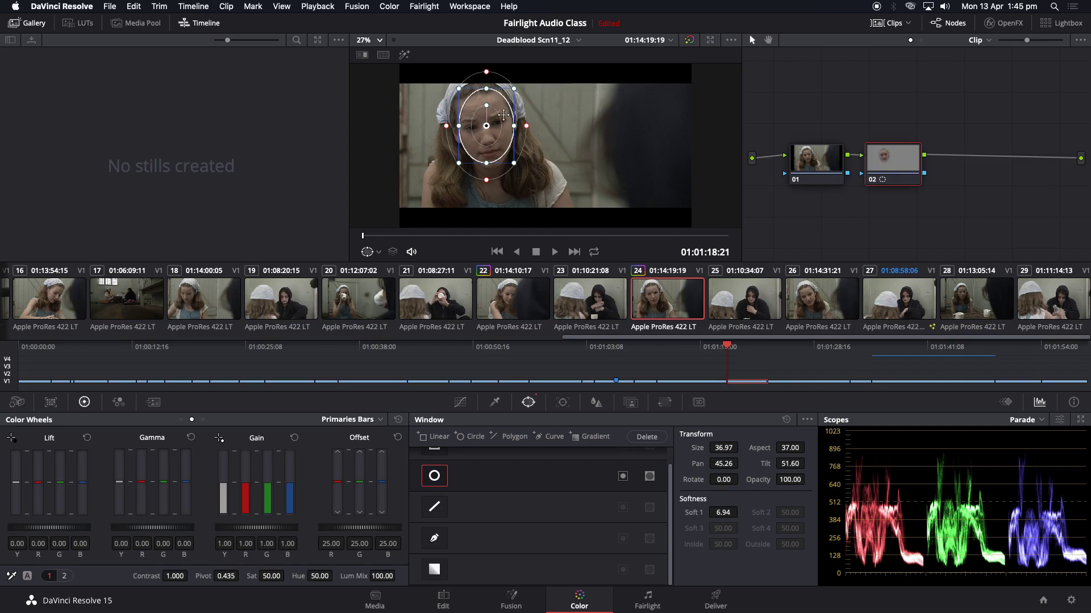
pyautogui.moveTo(487, 105); pyautogui.dragTo(483, 105)
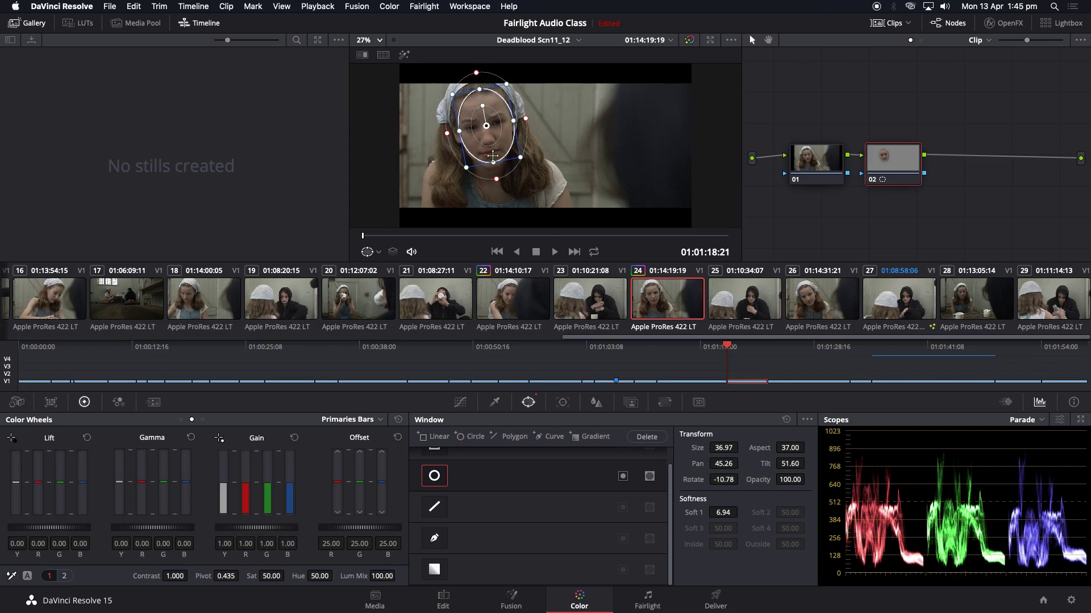
pyautogui.moveTo(496, 147); pyautogui.dragTo(495, 152)
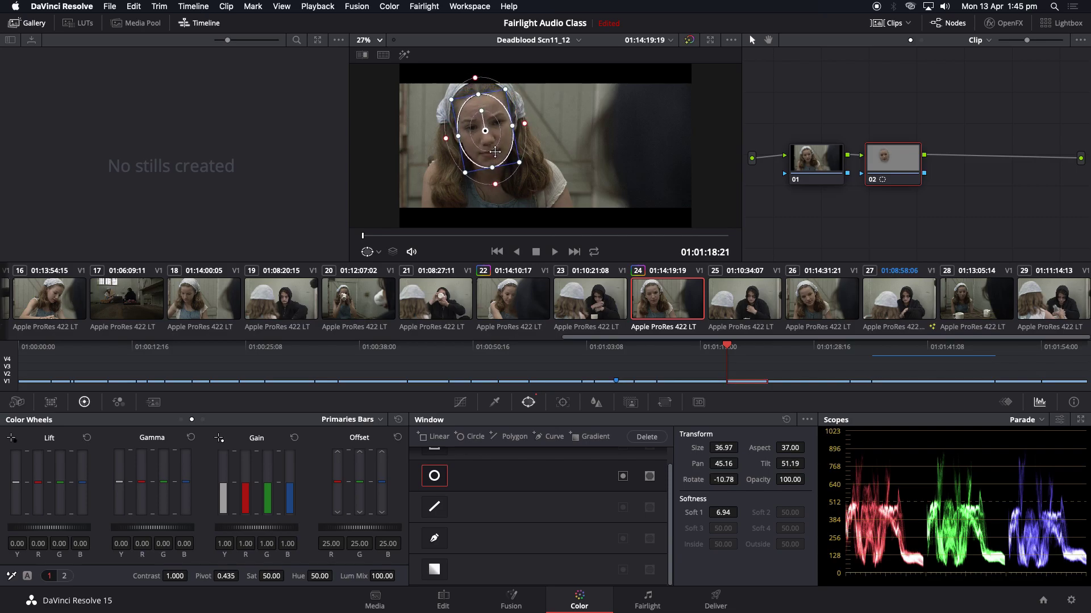
pyautogui.click(564, 403)
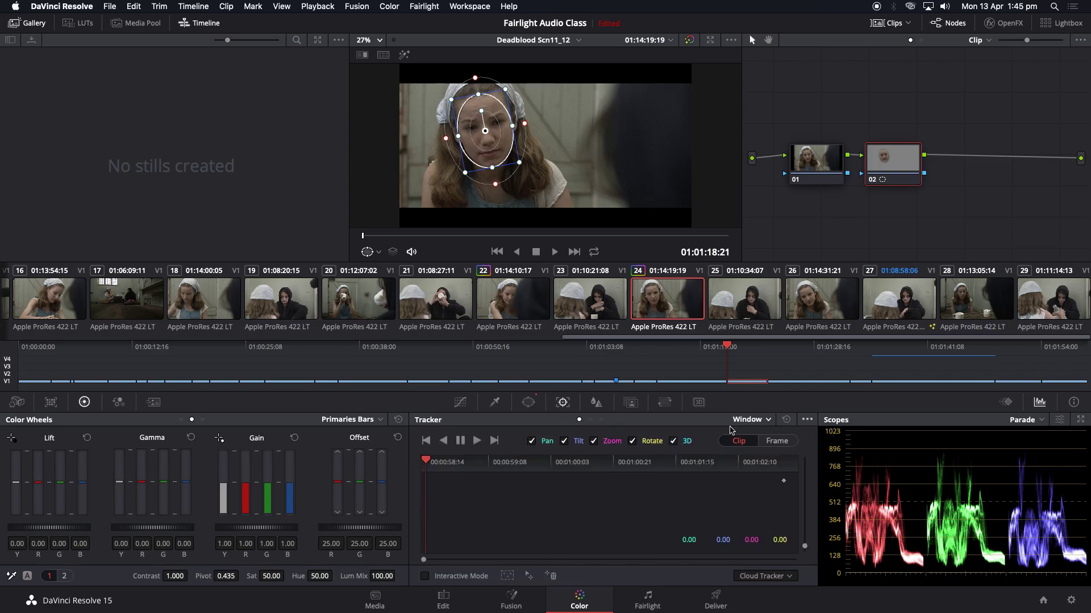
# Step: Track the oval window forward through the clip, then go back to an earlier frame
pyautogui.click(477, 441)
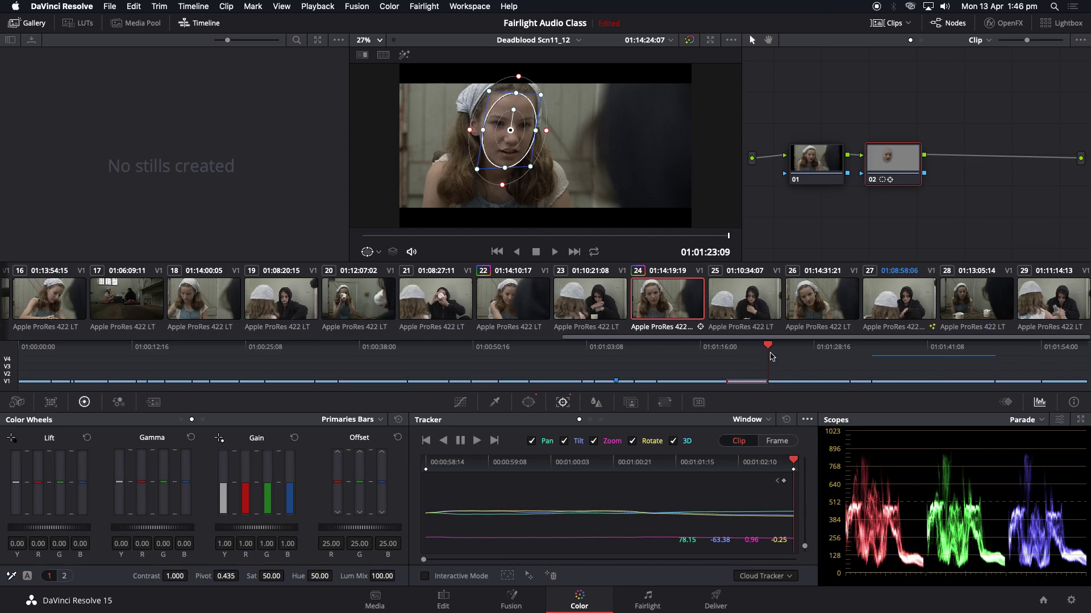
pyautogui.moveTo(767, 348); pyautogui.dragTo(757, 347)
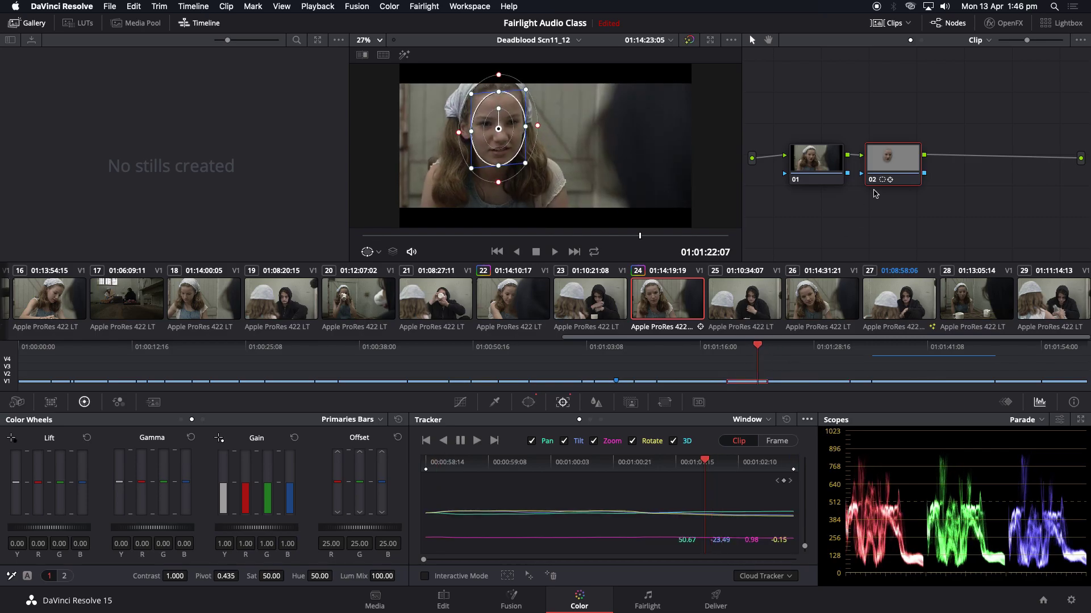
pyautogui.click(596, 402)
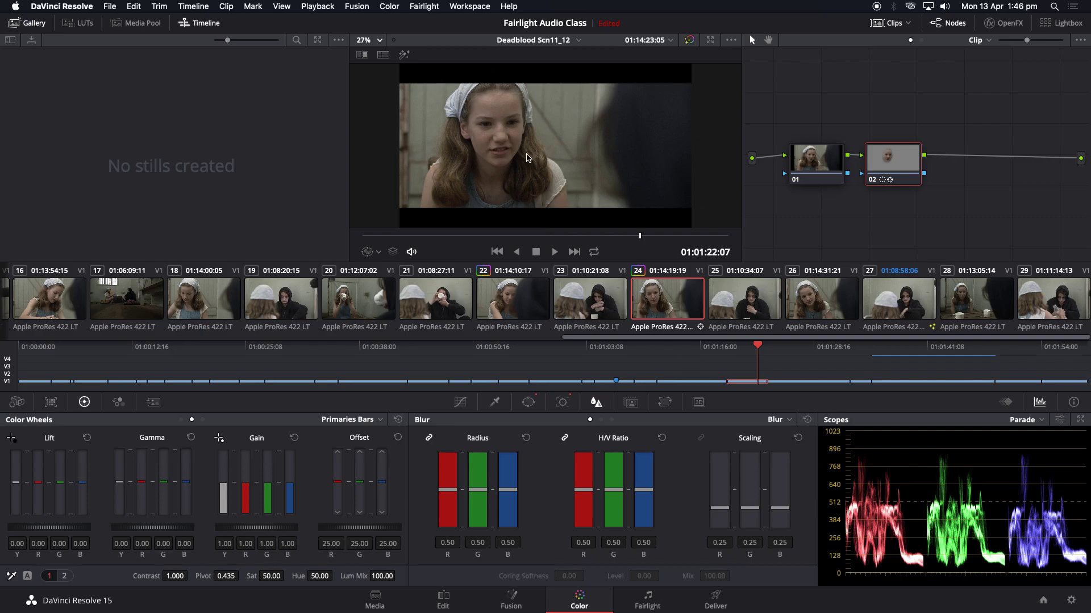
# Step: Try Blur Radius values 0.21, 0.00 and 1.45 on the windowed face, settling at 0.45
pyautogui.scroll(5, 514, 154)
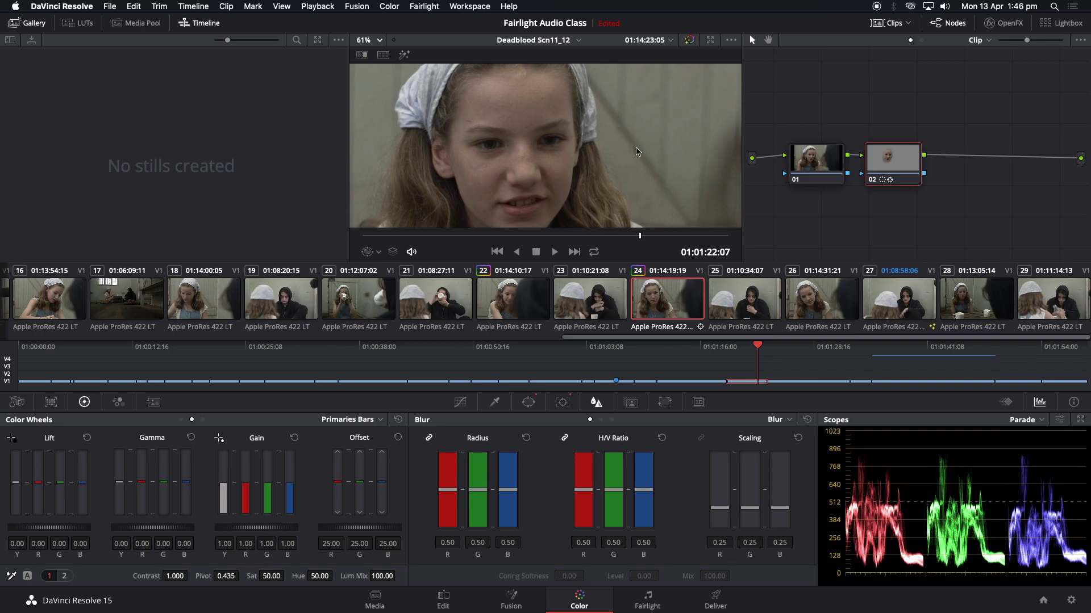
pyautogui.moveTo(508, 492); pyautogui.dragTo(508, 514)
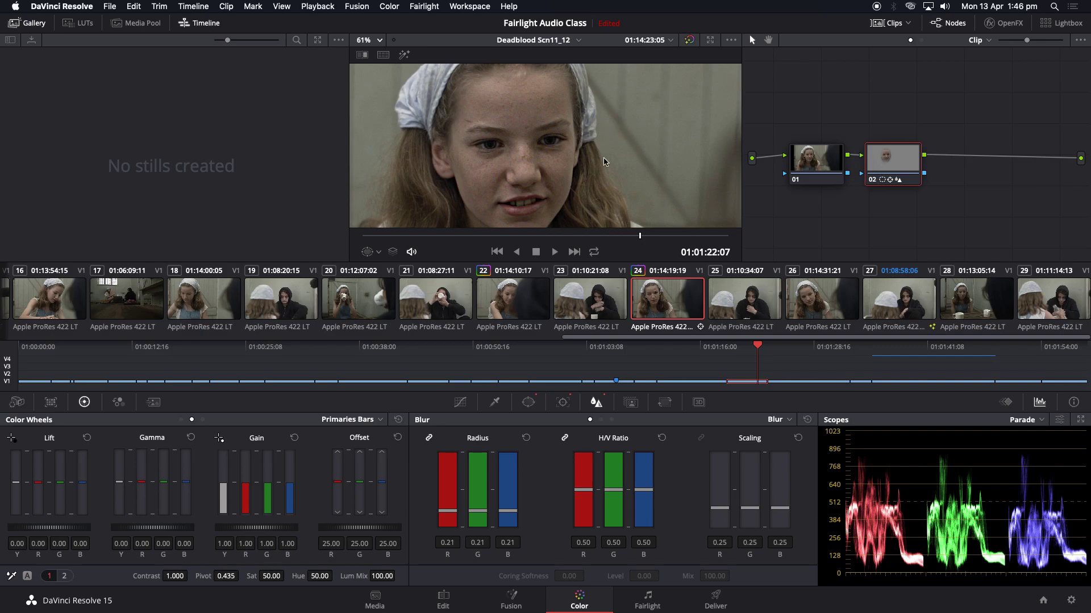
pyautogui.scroll(-5, 601, 171)
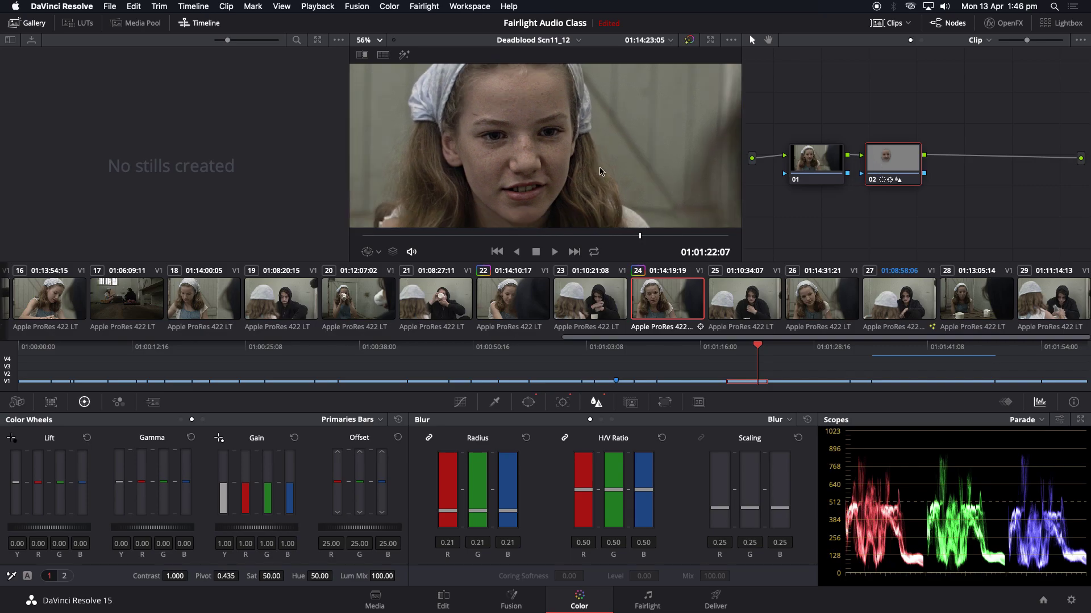
pyautogui.moveTo(508, 507); pyautogui.dragTo(508, 529)
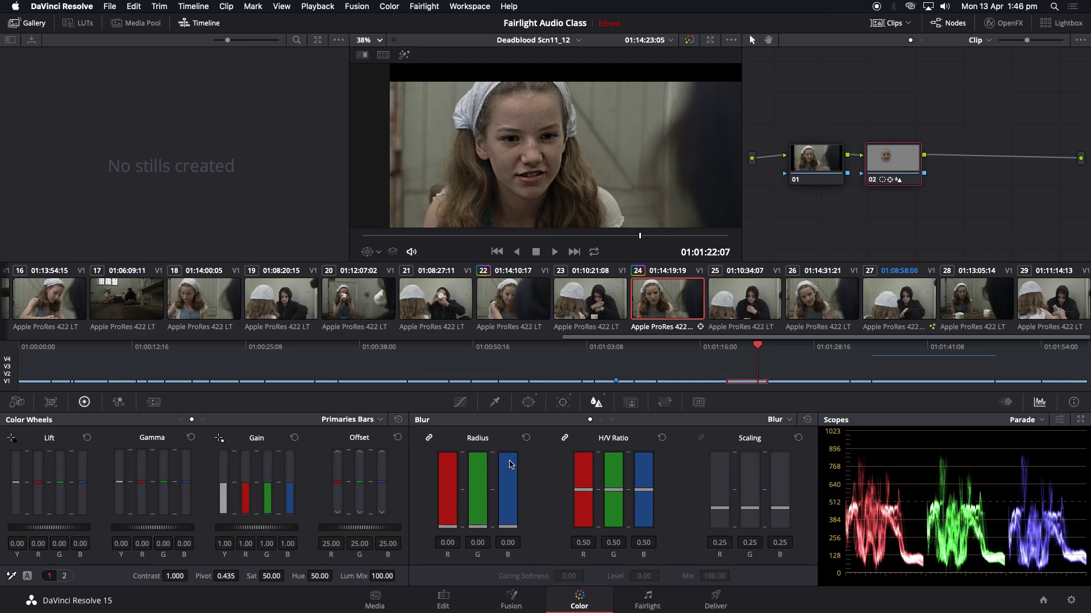
pyautogui.moveTo(511, 521); pyautogui.dragTo(510, 449)
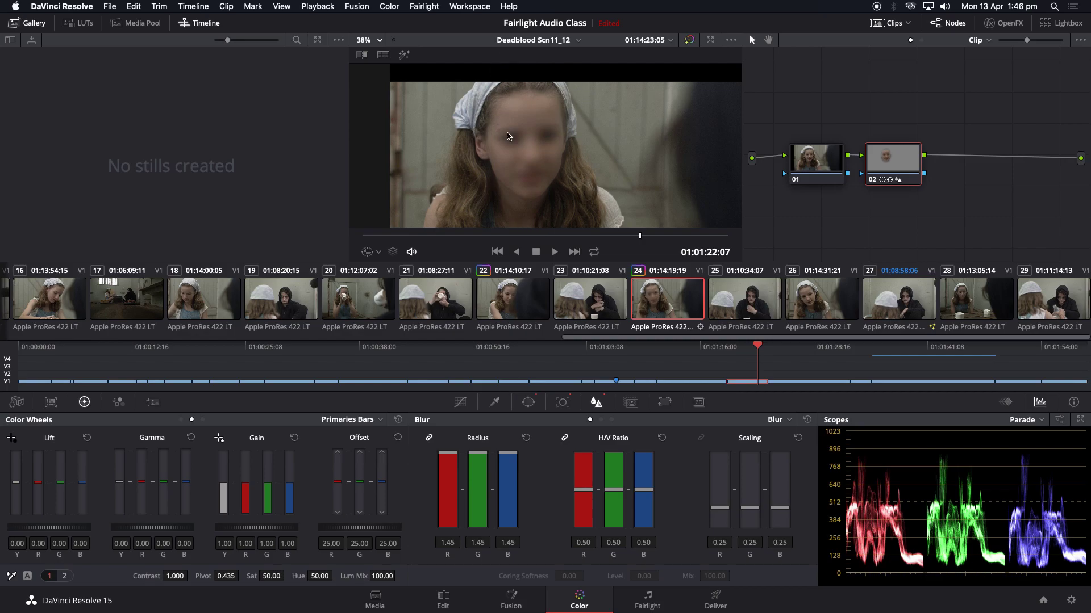
pyautogui.moveTo(511, 453); pyautogui.dragTo(508, 494)
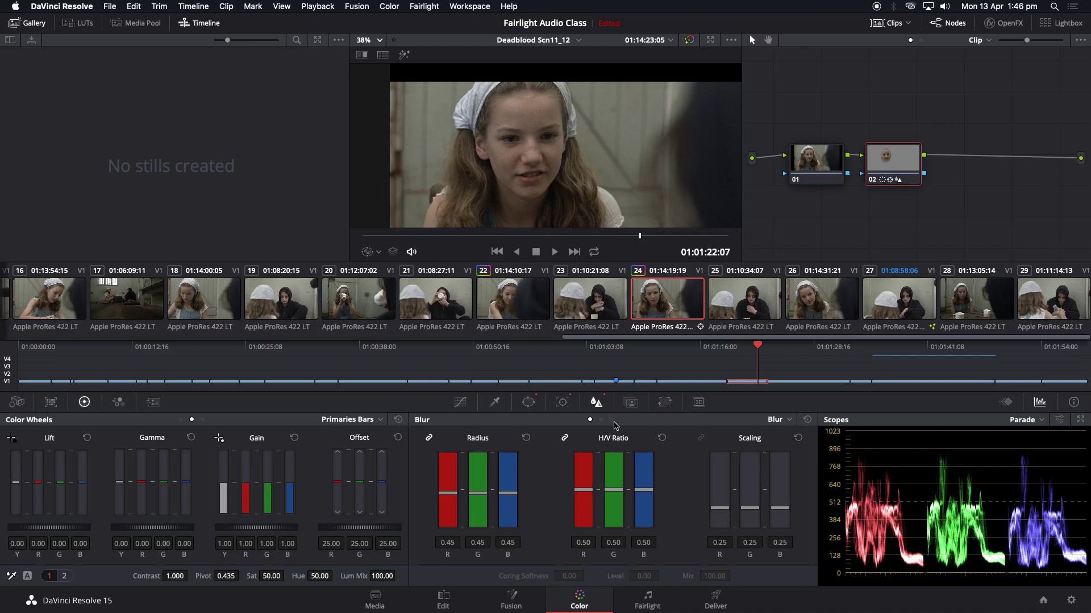
pyautogui.moveTo(748, 354); pyautogui.dragTo(758, 359)
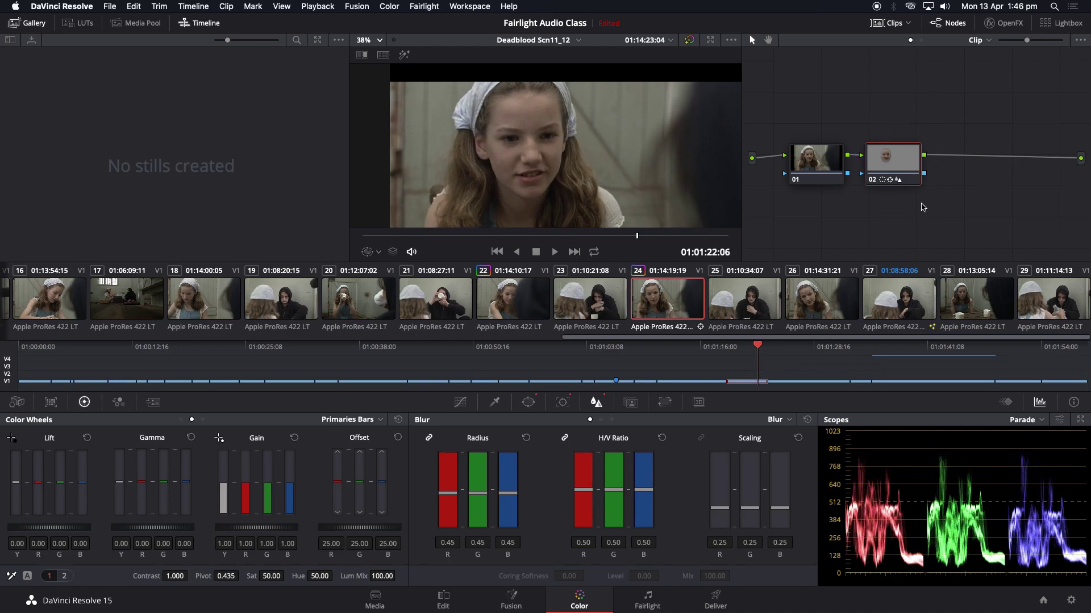
pyautogui.press('Delete')
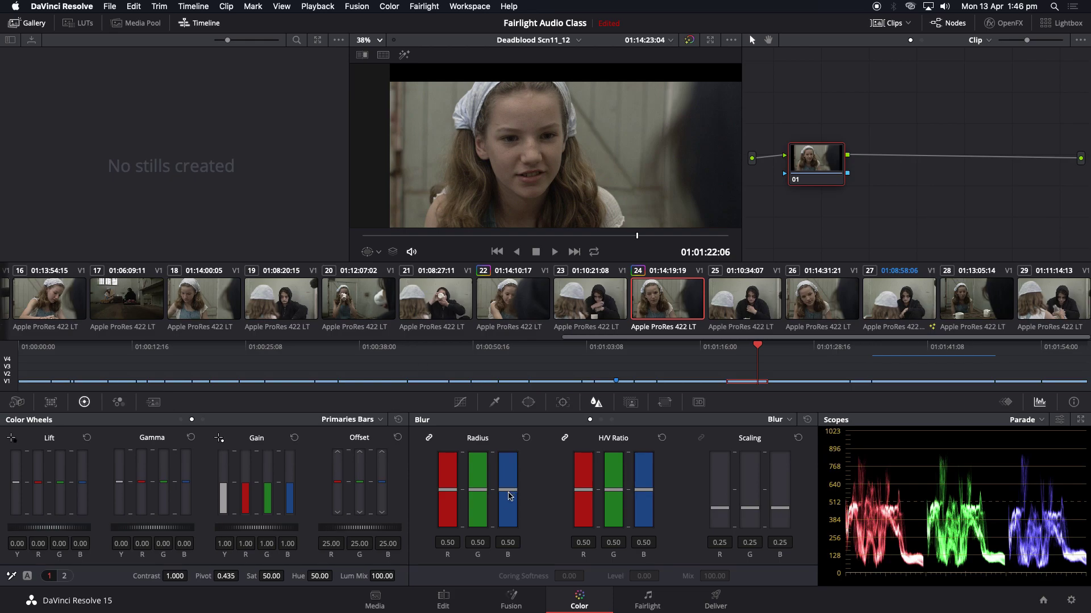
pyautogui.moveTo(509, 496); pyautogui.dragTo(512, 502)
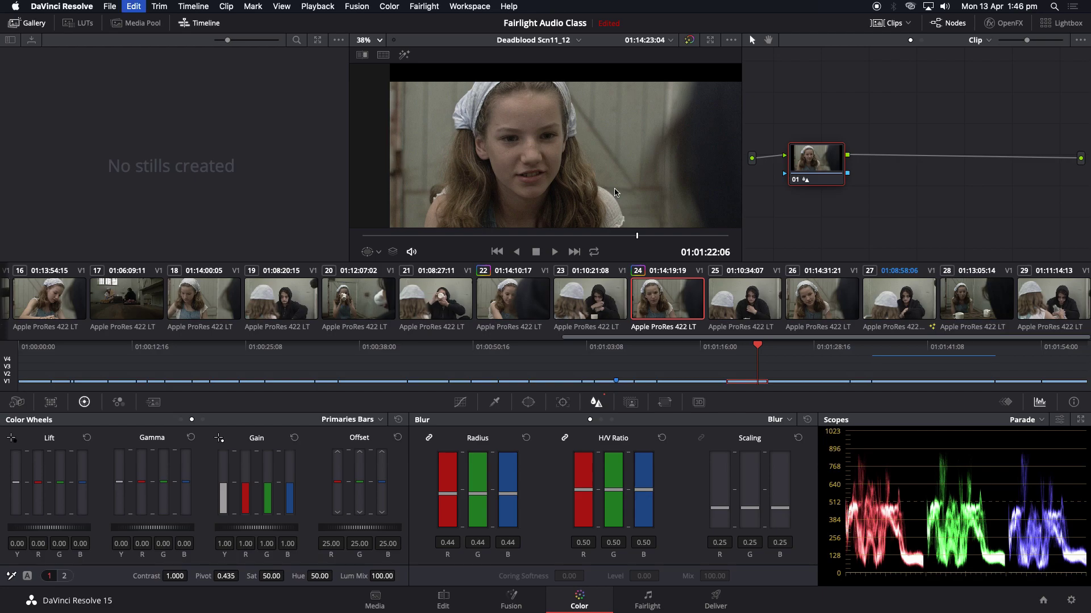
pyautogui.press('super+z')
pyautogui.press('super+z')
pyautogui.press('super+z')
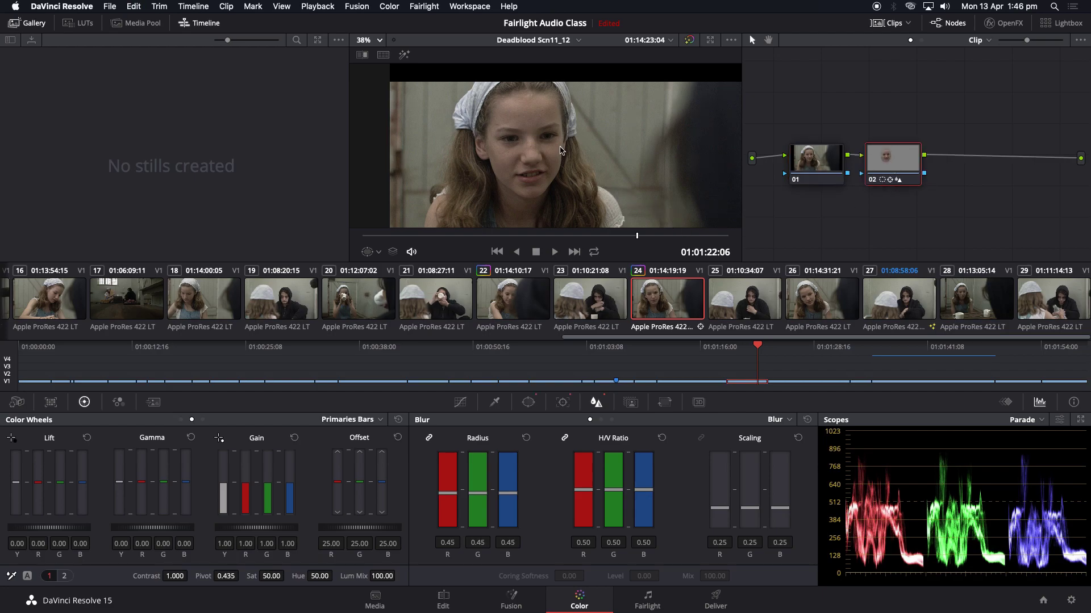